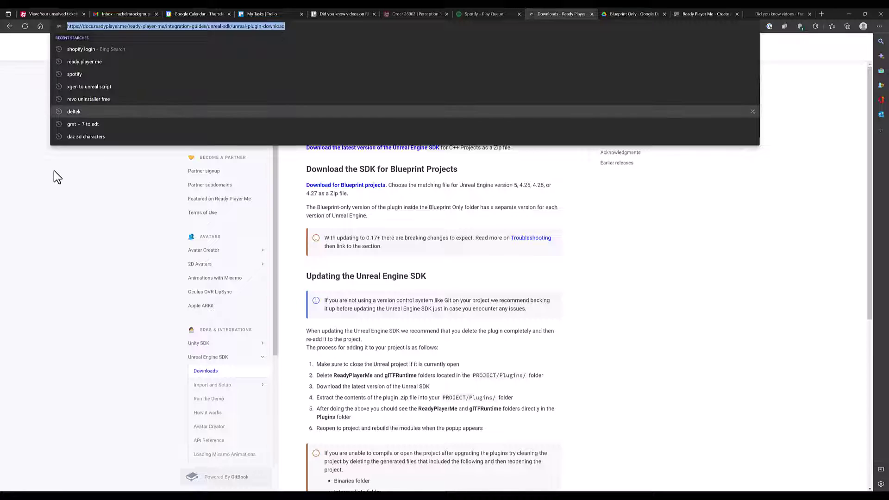
- Download BP_503_ReadyPlayerMe_0_17_1.zip from the UE 5 folder of the SDK downloads for Blueprint projects
left_click(99, 168)
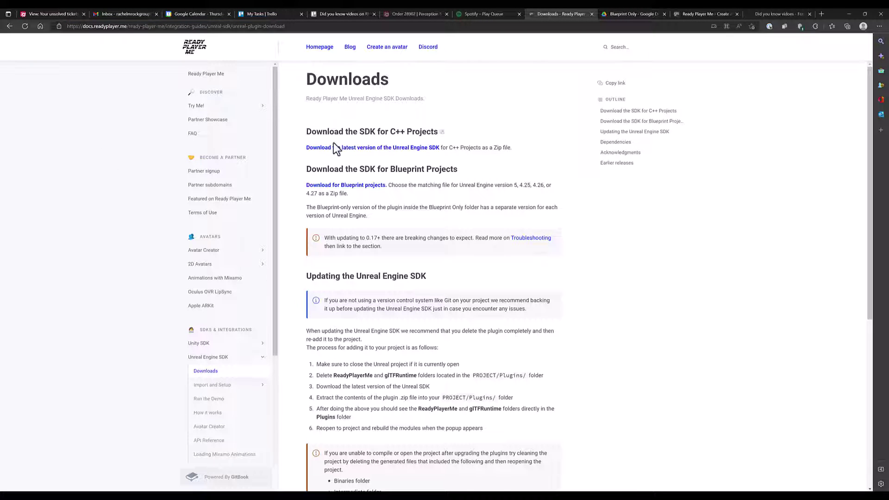
left_click(358, 186)
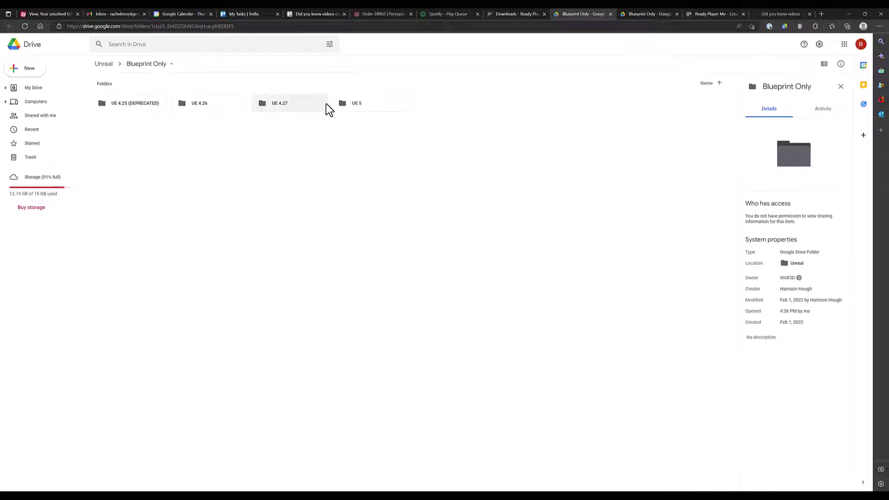
double_click(369, 107)
left_click(316, 139)
right_click(316, 139)
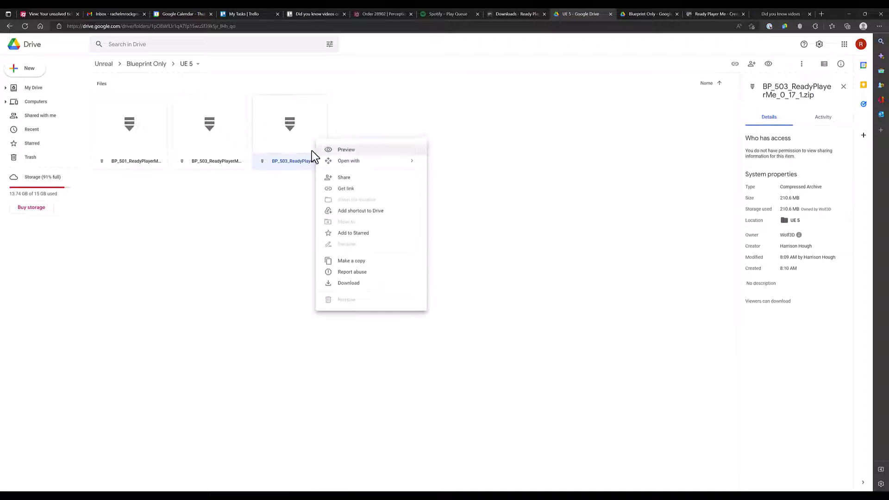
left_click(343, 283)
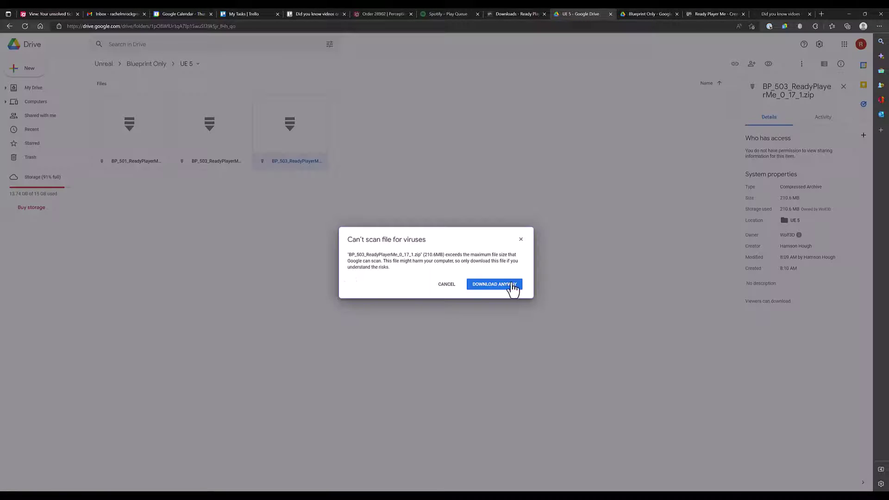
left_click(493, 284)
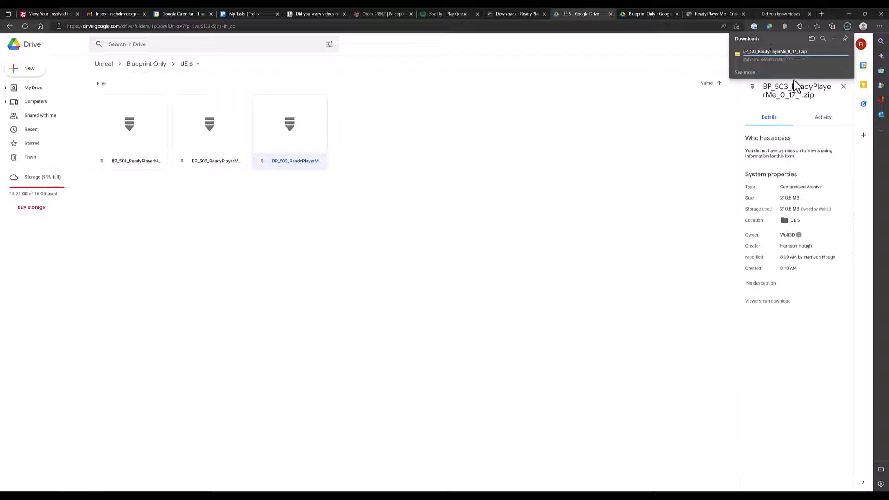
- Extract the downloaded BP_503_ReadyPlayerMe_0_17_1.zip archive into its default folder in Downloads
left_click(830, 53)
right_click(224, 262)
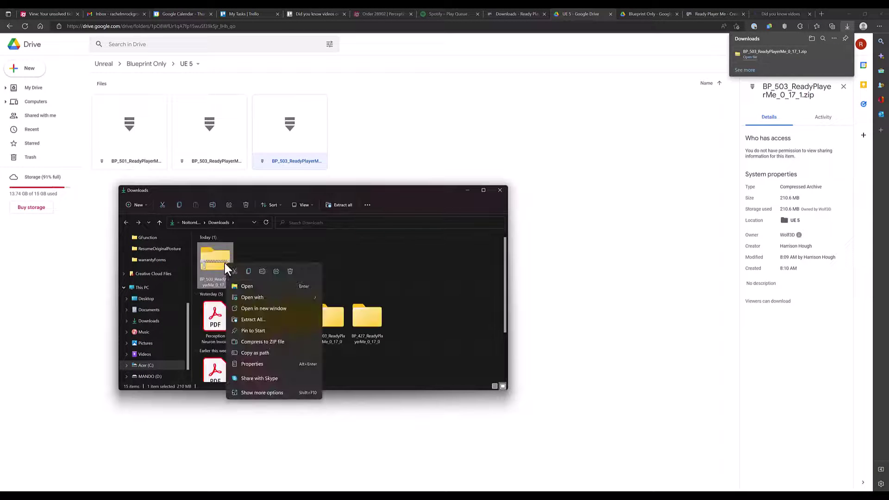
left_click(259, 319)
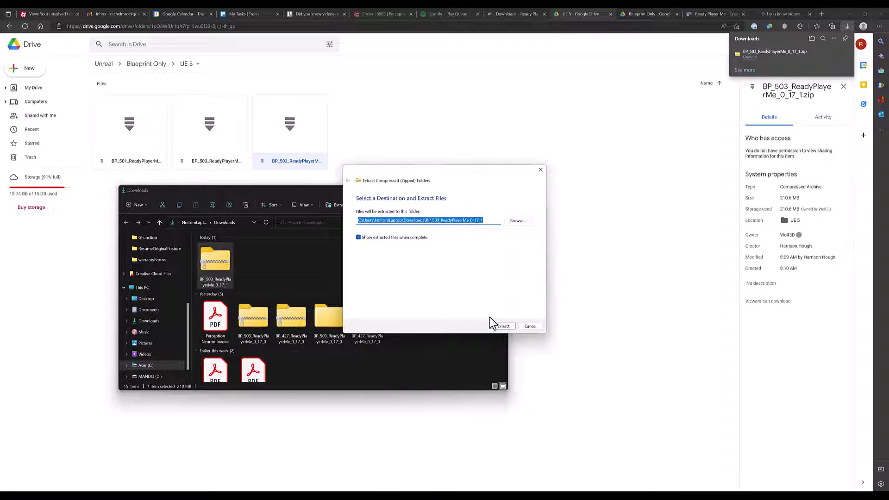
left_click(503, 326)
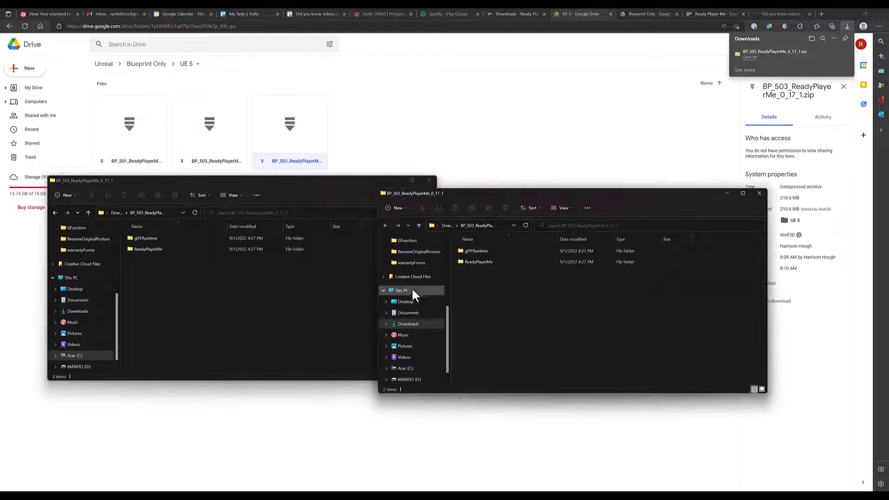
- In the second file window, open the Engine Plugins folder of the UE_5.0 installation on drive D
scroll(446, 343, "down", 1)
left_click(409, 357)
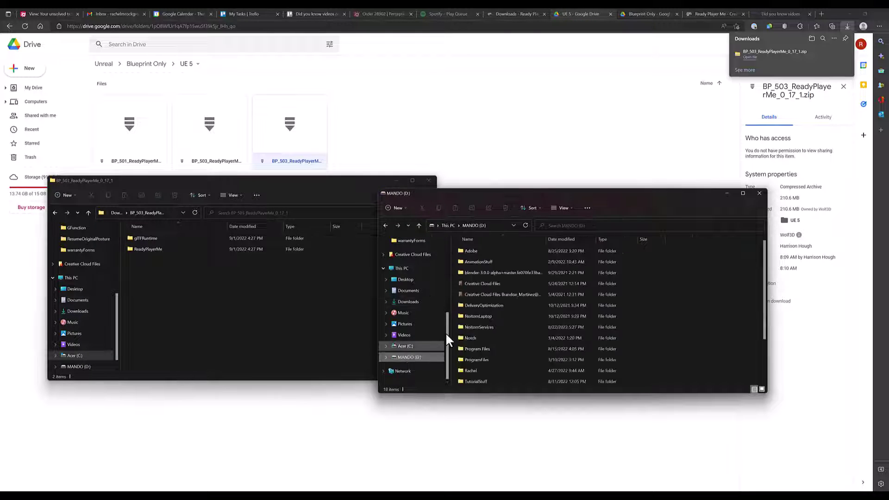
scroll(519, 342, "down", 2)
double_click(507, 345)
double_click(482, 261)
double_click(498, 334)
- Copy the extracted glTFRuntime and ReadyPlayerMe folders into the UE_5.0 Engine Plugins folder
left_click_drag(176, 271, 159, 238)
right_click(159, 238)
left_click(178, 245)
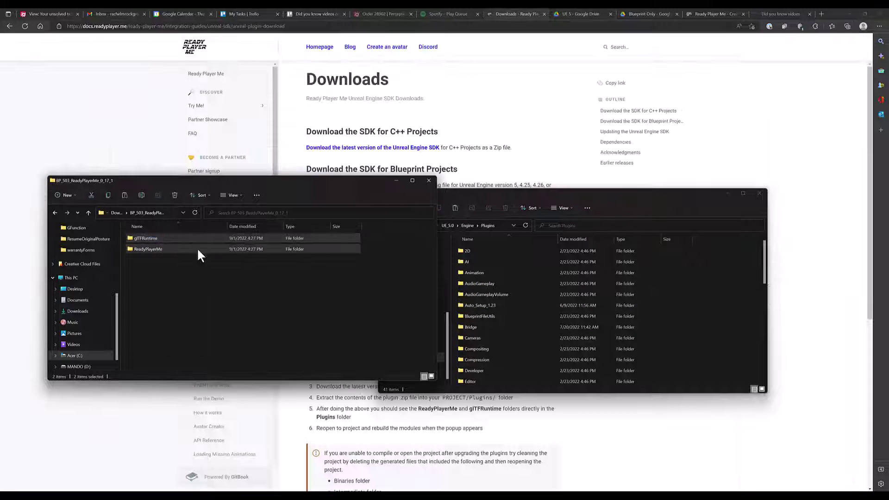
right_click(454, 274)
left_click(464, 285)
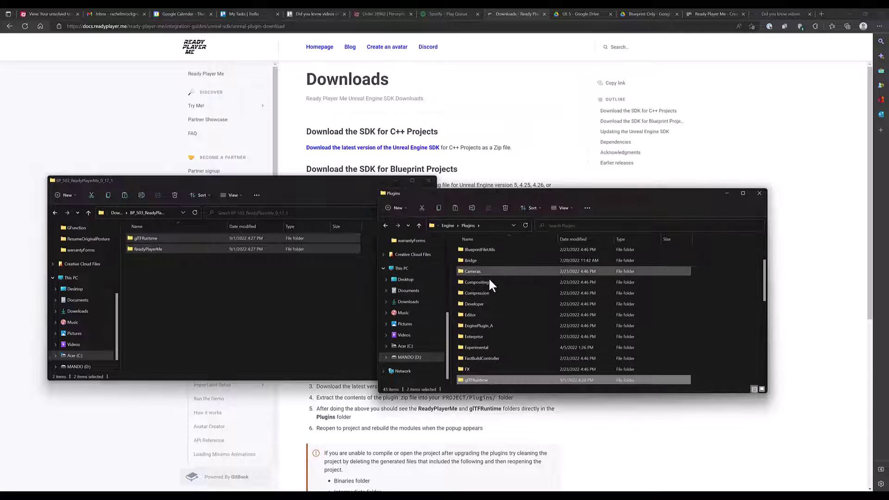
scroll(489, 329, "up", 4)
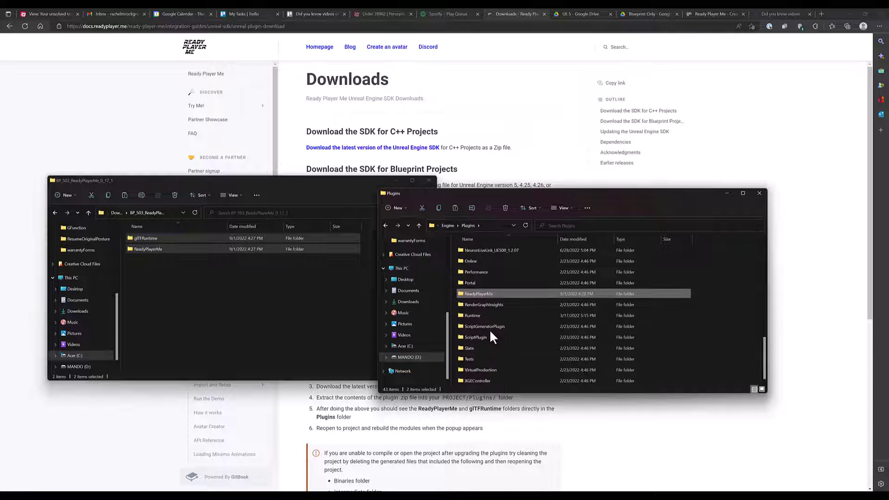
left_click(336, 300)
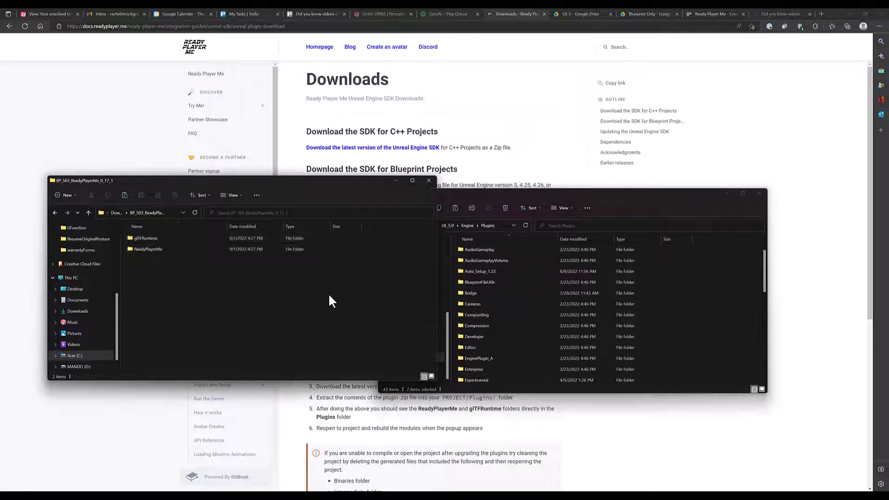
- Open the Epic Games Launcher and look up the Neuron Live Link plugin in the Marketplace
key("super+s")
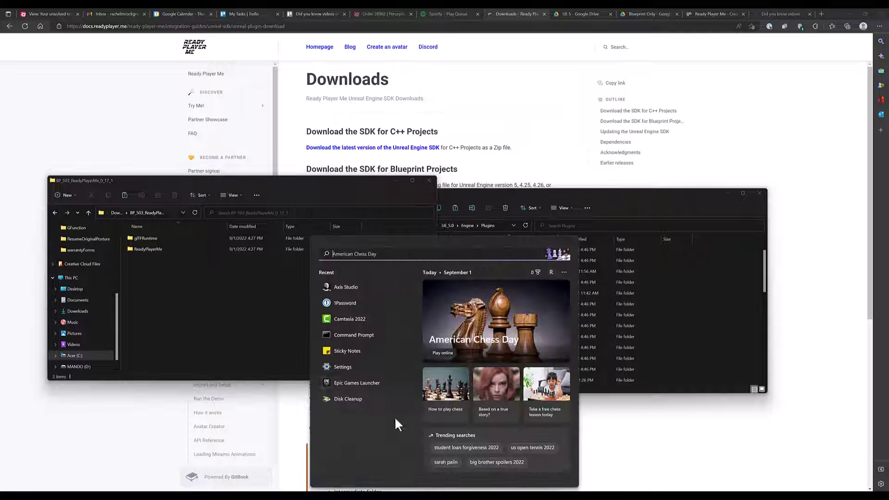
left_click(357, 381)
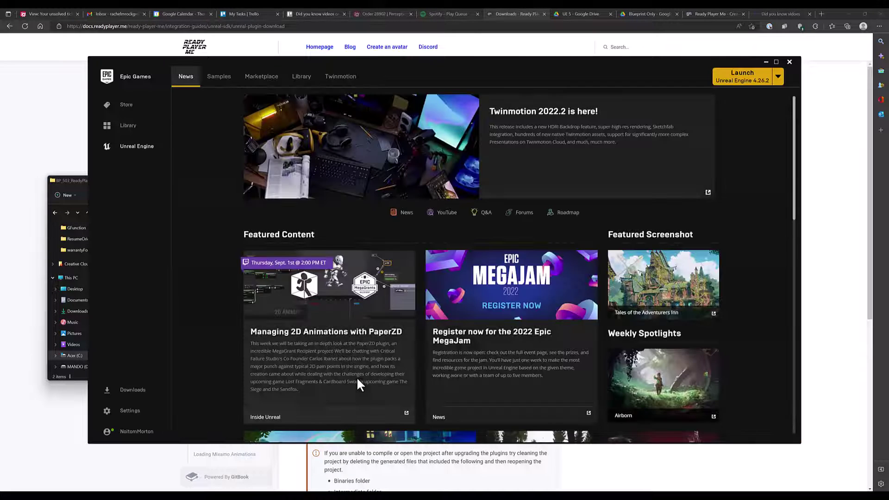
left_click(266, 80)
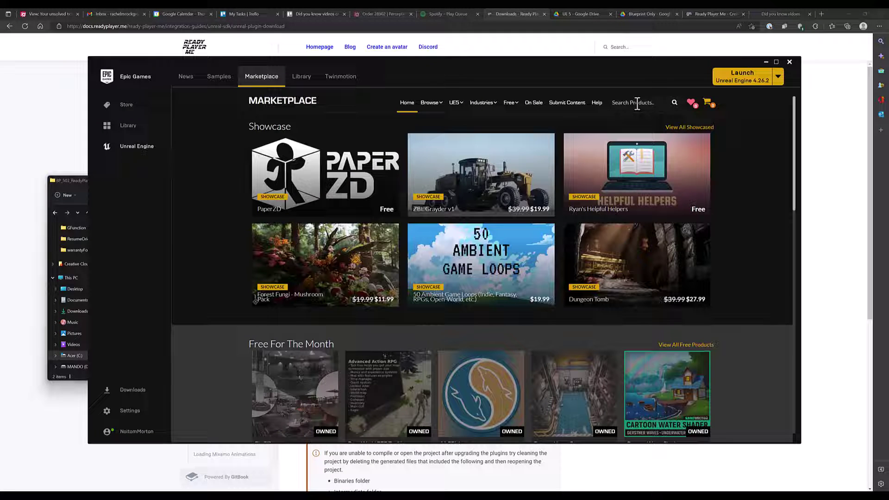
left_click(636, 103)
type("neuron")
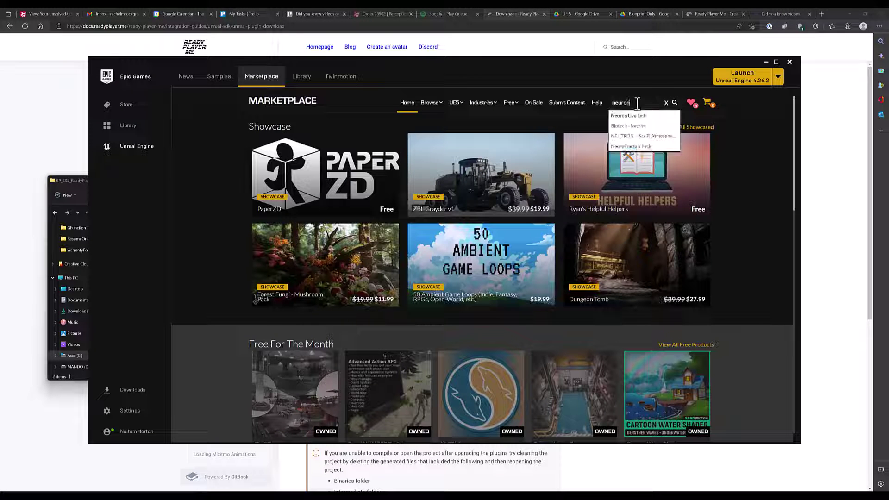
left_click(638, 128)
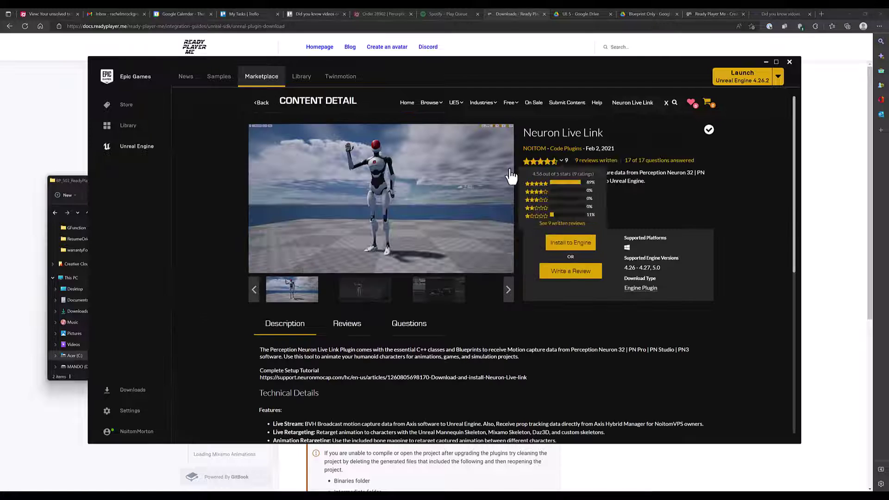
- Launch Unreal Engine 5 and create a blank Games Blueprint project named RPM_SDK_Tutorial in D:\TutorialStuff\ReadyPlayerMe\RPM_SDK
left_click(302, 77)
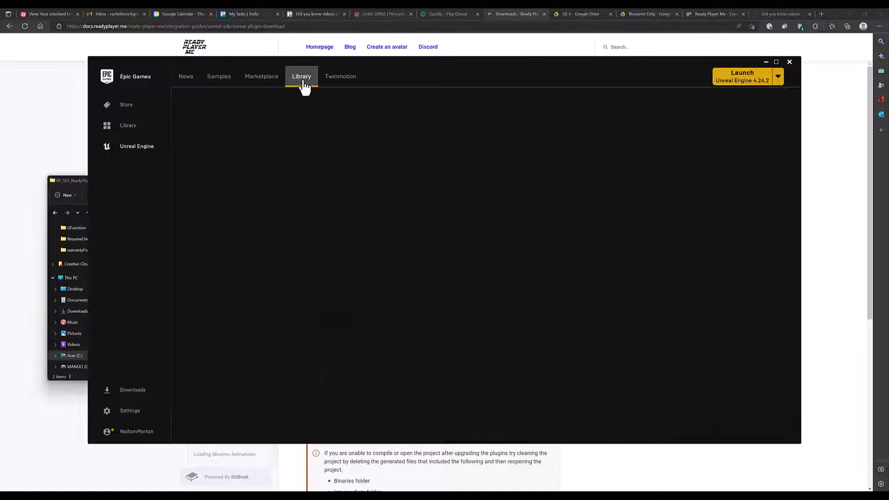
left_click(486, 149)
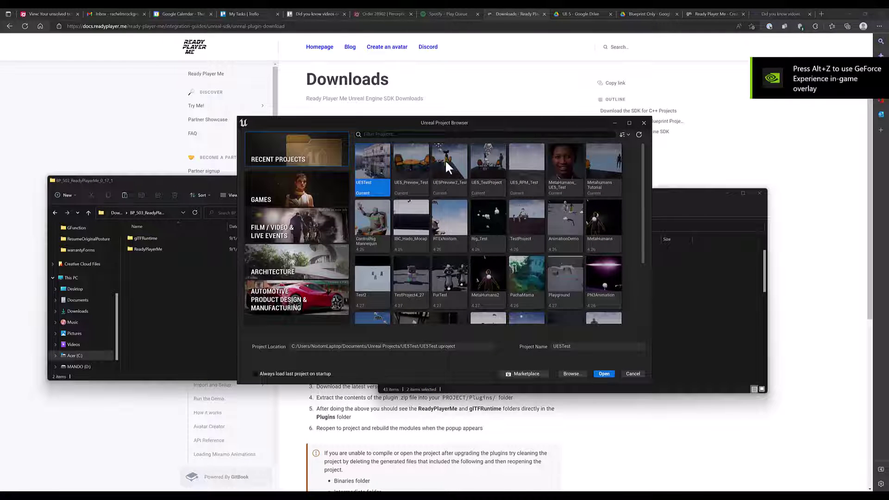
left_click(322, 184)
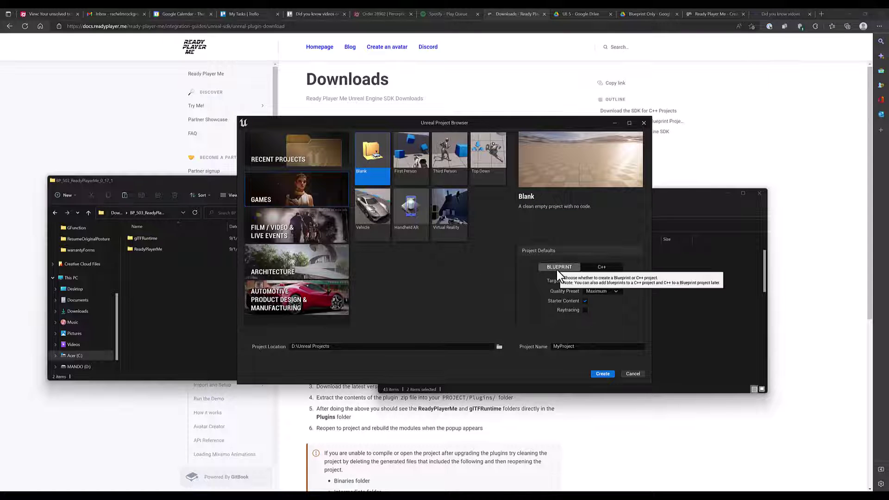
left_click(580, 346)
type("RPM")
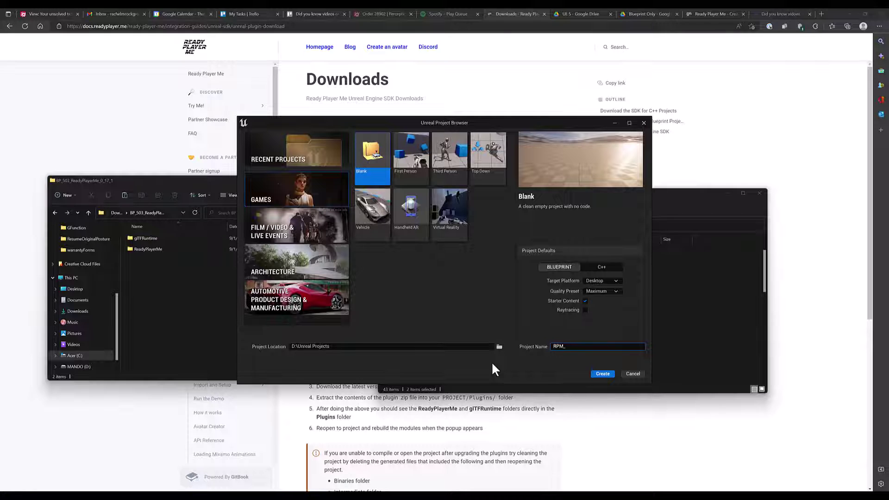
type("_SDK_Tutorial")
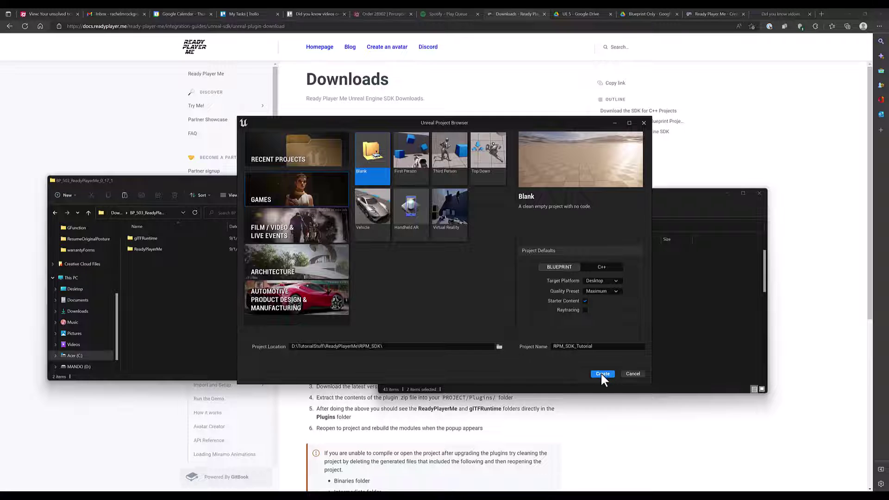
left_click(602, 373)
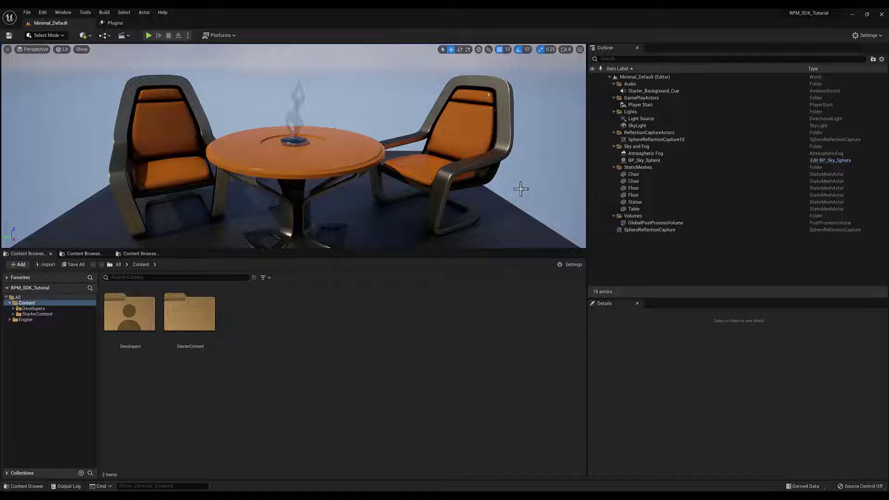
- Enable the glTFRuntime and Ready Player Me plugins for the project
left_click(117, 24)
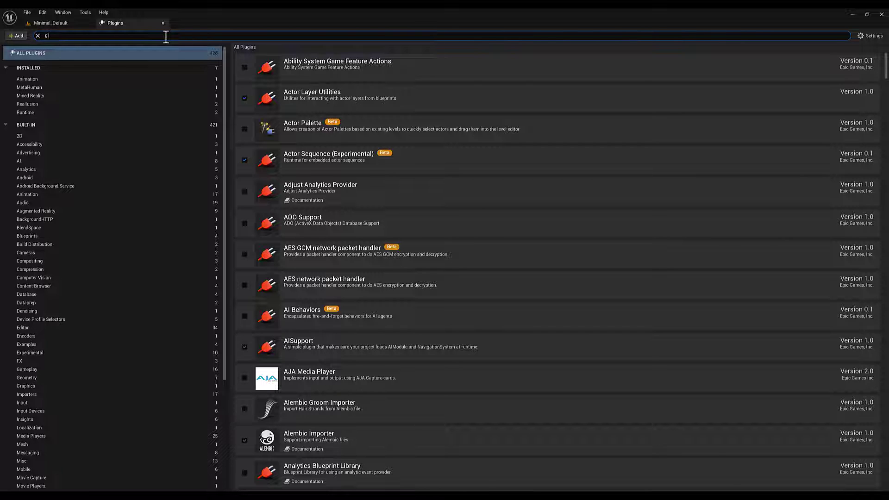
left_click(246, 161)
left_click(69, 37)
type("read")
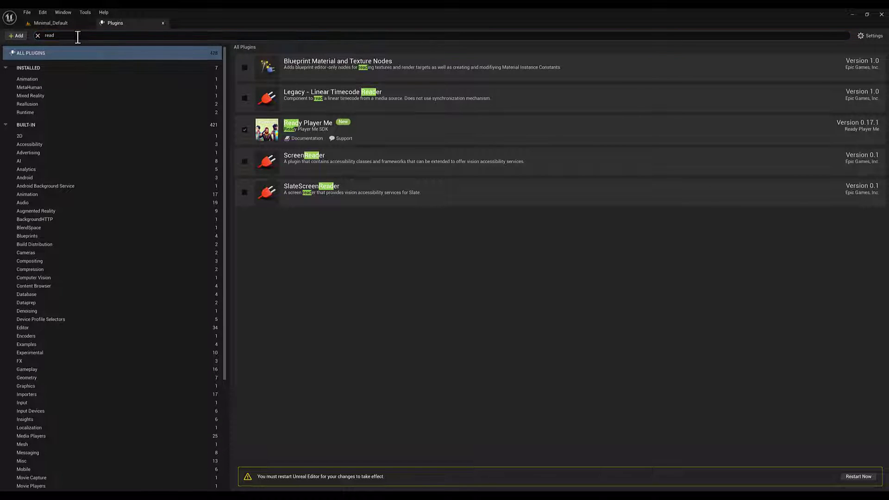
- Find the NeuronLiveLink plugin by filtering for "neu" and enable it
left_click_drag(74, 36, 42, 39)
type("ne")
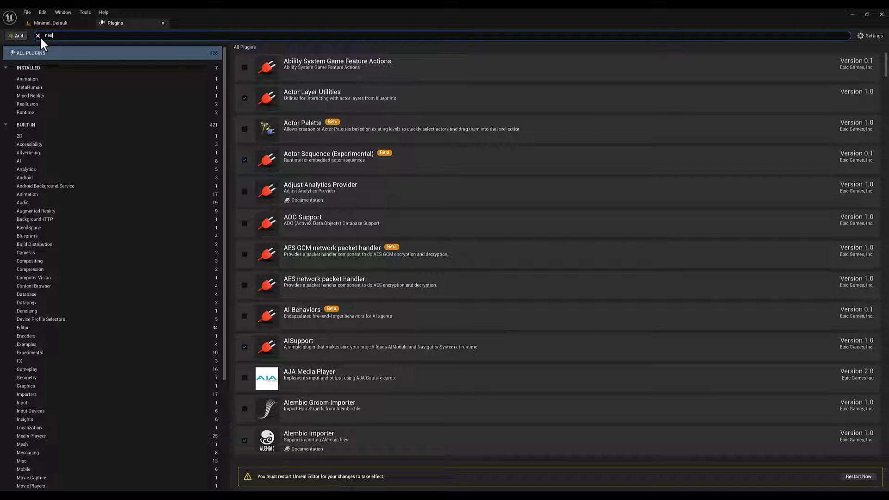
type("u")
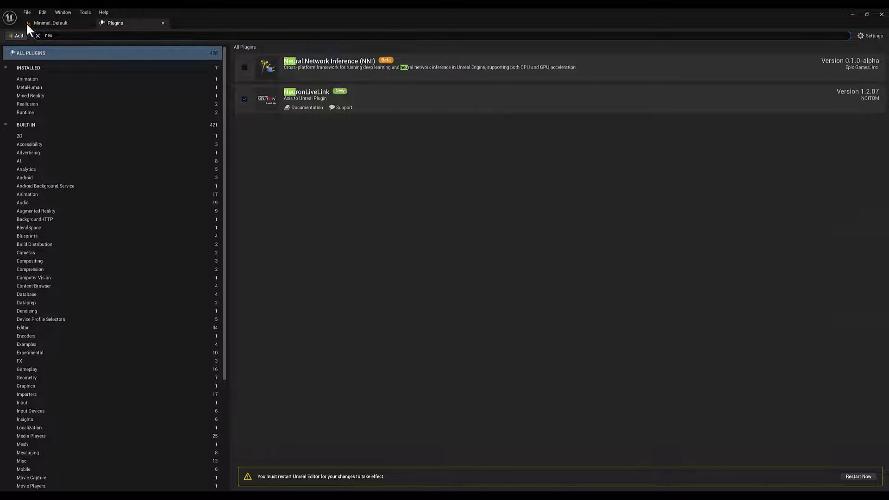
- Enable the Apple ARKit Face Support plugin and restart the editor to apply the plugin changes
key("BackSpace")
key("BackSpace")
key("BackSpace")
type("app")
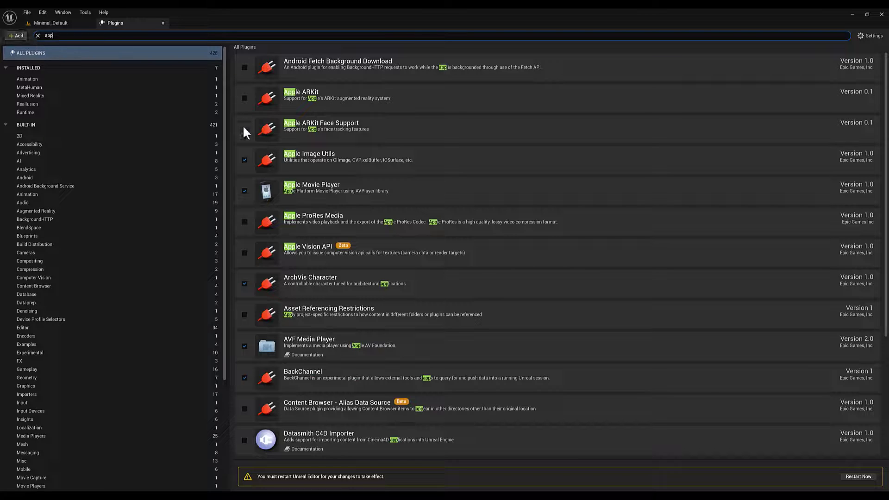
left_click(245, 130)
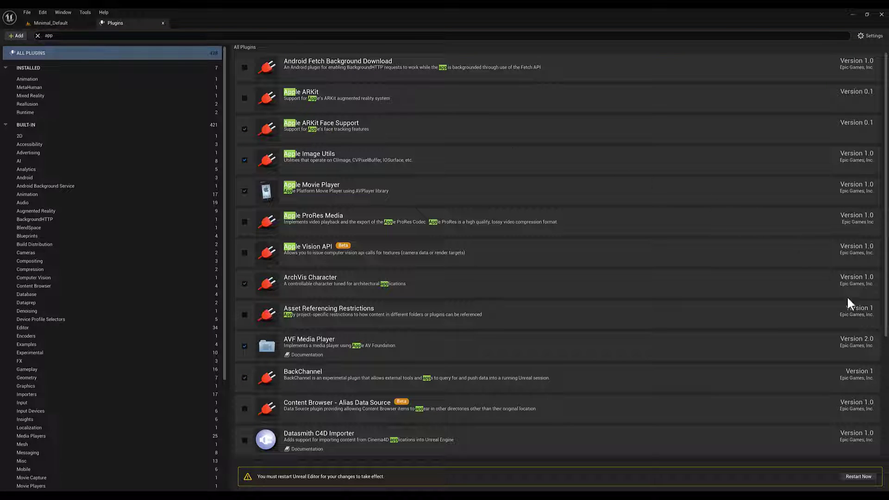
left_click(872, 478)
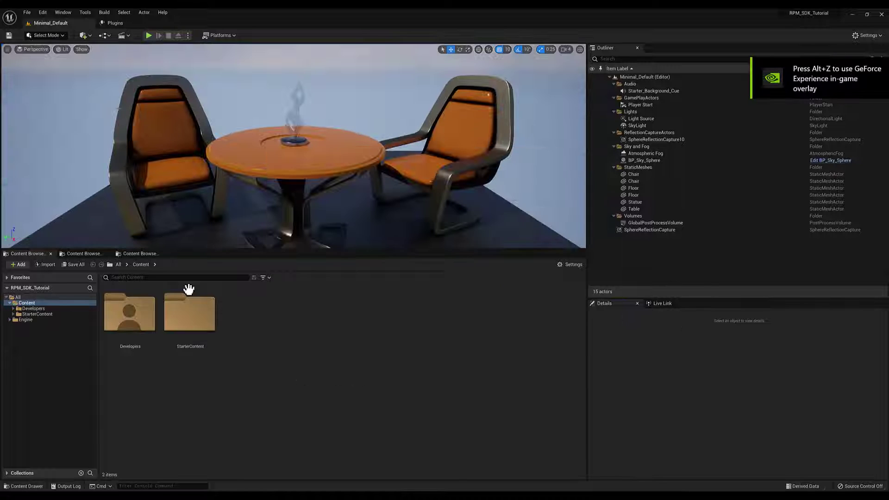
- Check the Content Browser's engine and plugin content options and open the RPM_Demo level from Ready Player Me Content's Maps folder
left_click(568, 266)
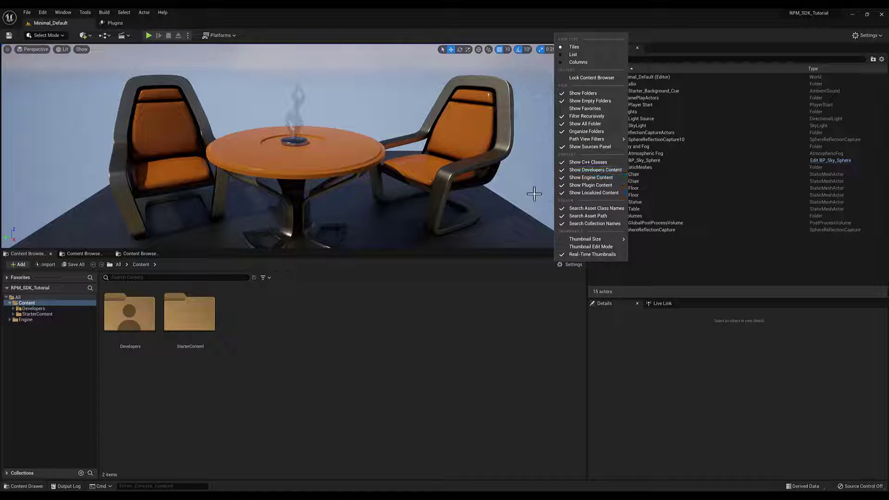
left_click(6, 316)
left_click(10, 319)
scroll(55, 368, "down", 20)
left_click(57, 331)
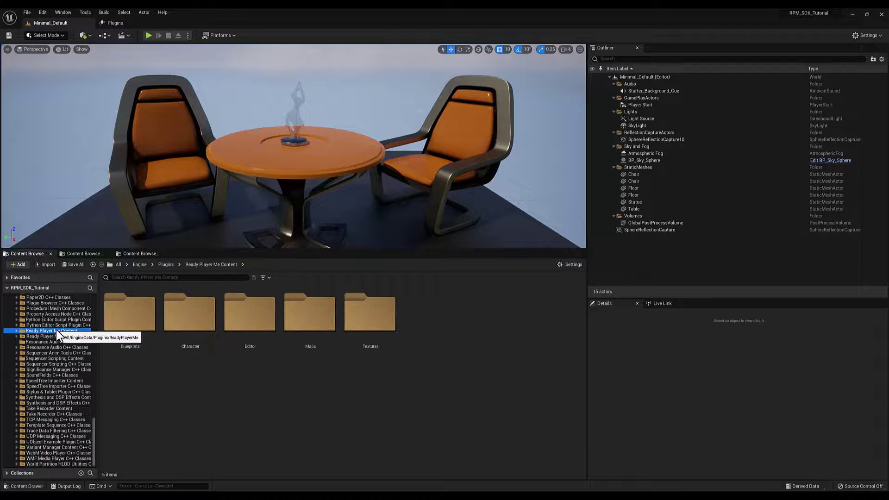
double_click(306, 331)
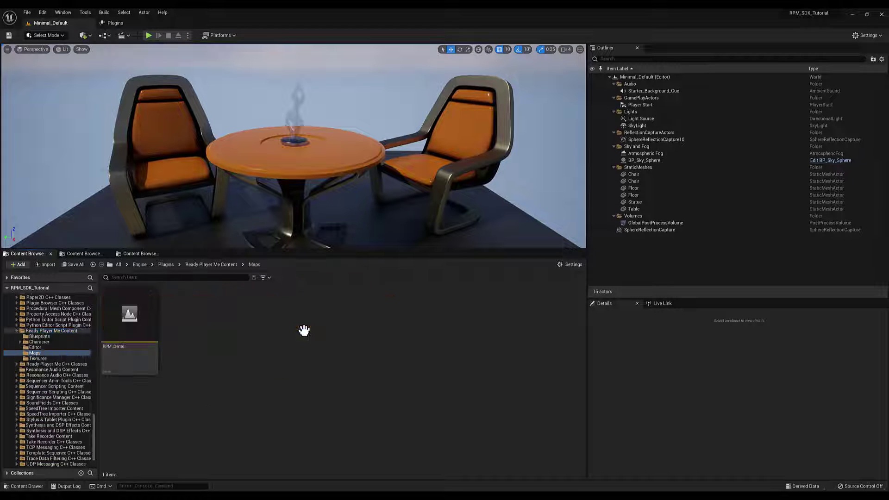
double_click(123, 325)
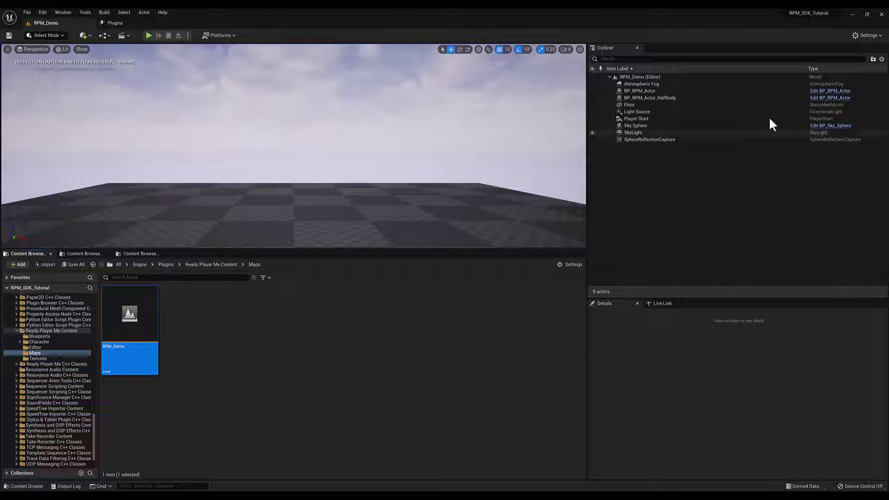
- Copy the avatar link from the Ready Player Me hub page and paste it as BP_RPM_Actor's Url Shortcode in Unreal
left_click(690, 92)
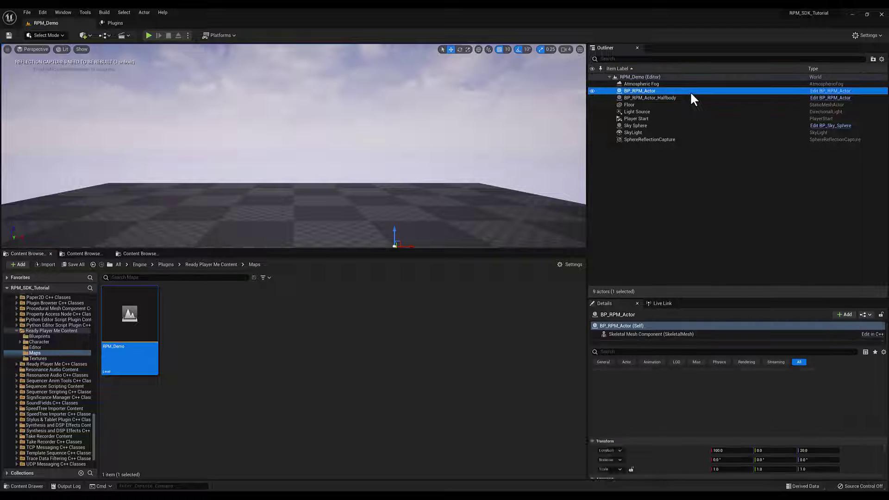
scroll(837, 429, "down", 5)
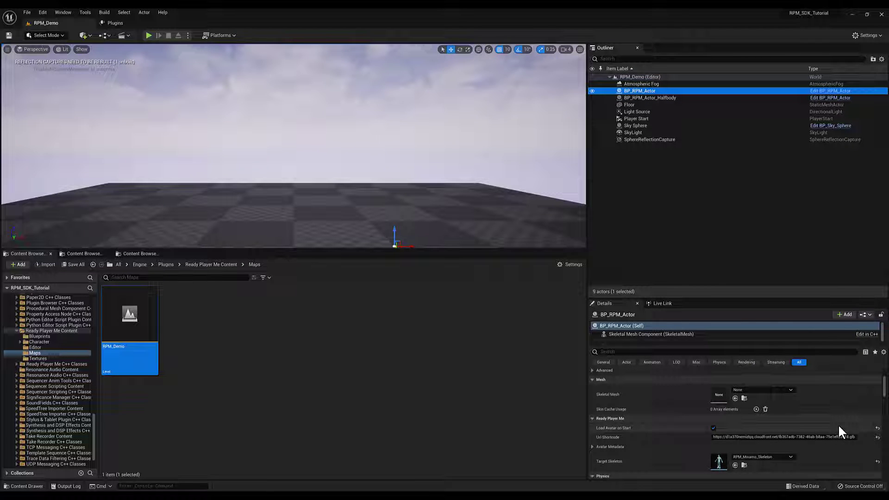
key("alt+Tab")
mouse_move(537, 447)
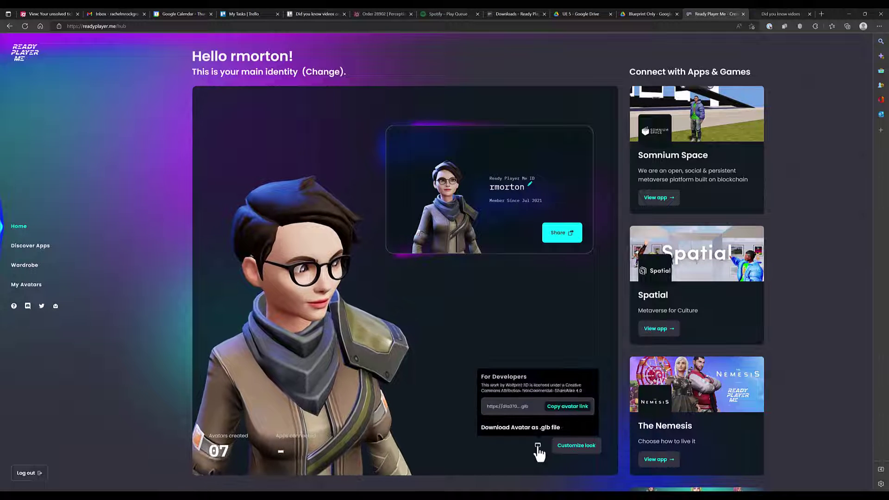
left_click(566, 406)
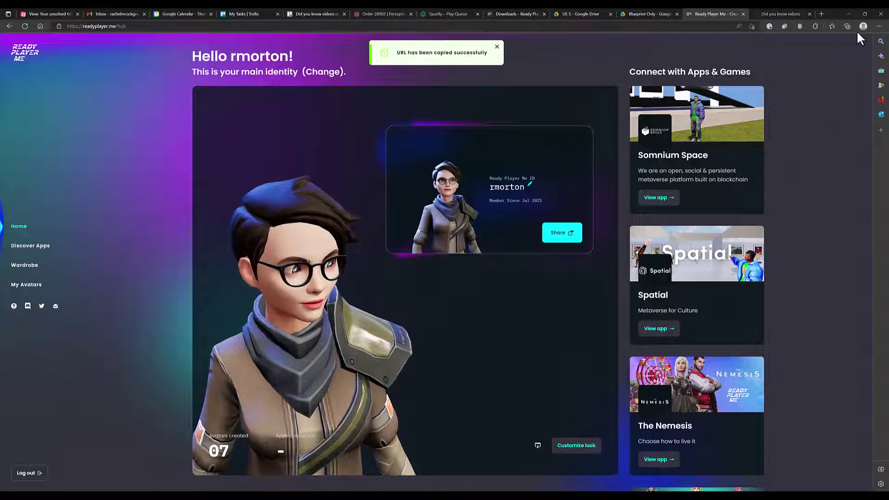
key("alt+Tab")
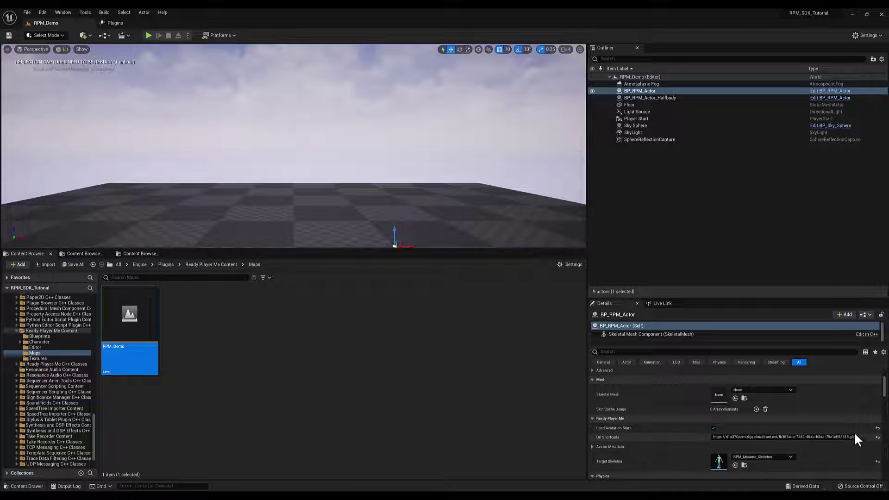
left_click(833, 436)
key("BackSpace")
key("ctrl+v")
- Open the actor's BP_RPM_Animation anim class and delete the Silly_Dancing node from its AnimGraph
scroll(680, 401, "up", 3)
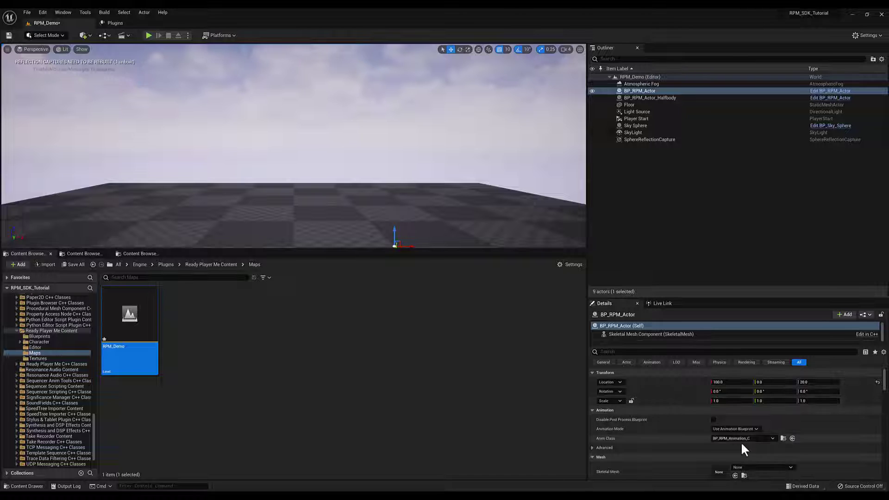
left_click(782, 438)
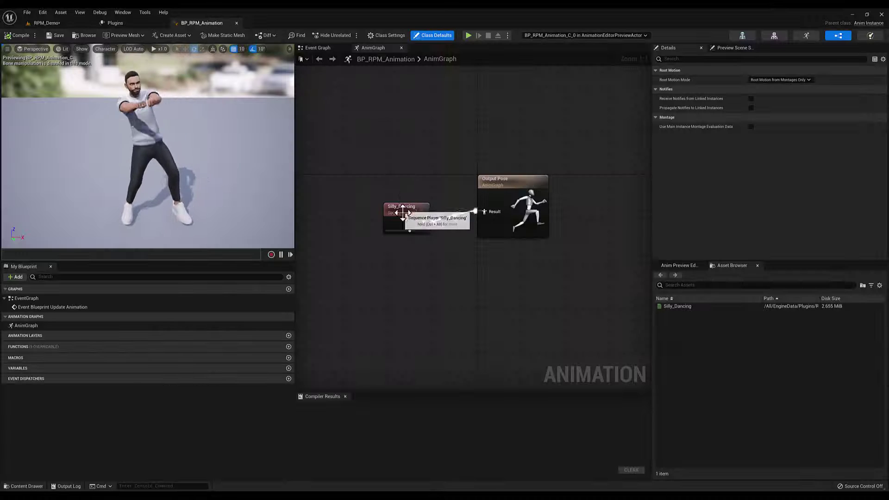
left_click(402, 216)
key("Delete")
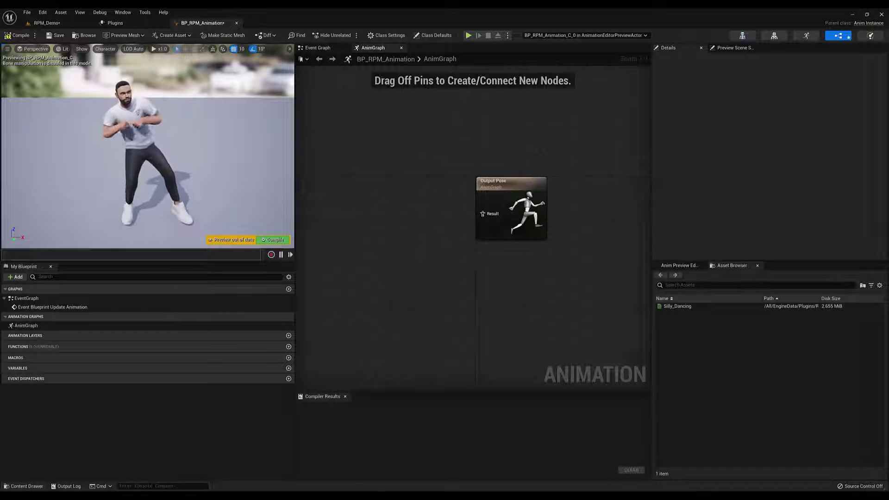
- Add a Live Link Pose node to the AnimGraph and connect it to the Output Pose's Result
right_click(343, 213)
type("live")
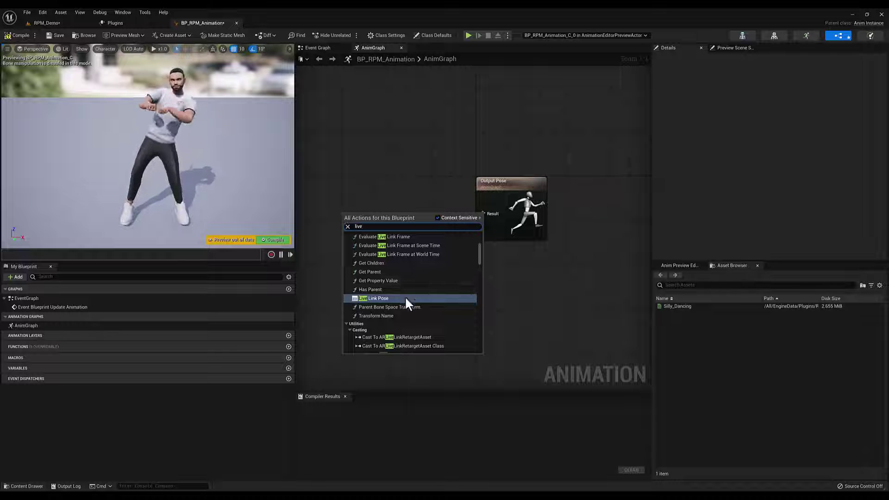
left_click(405, 296)
left_click_drag(393, 231, 482, 213)
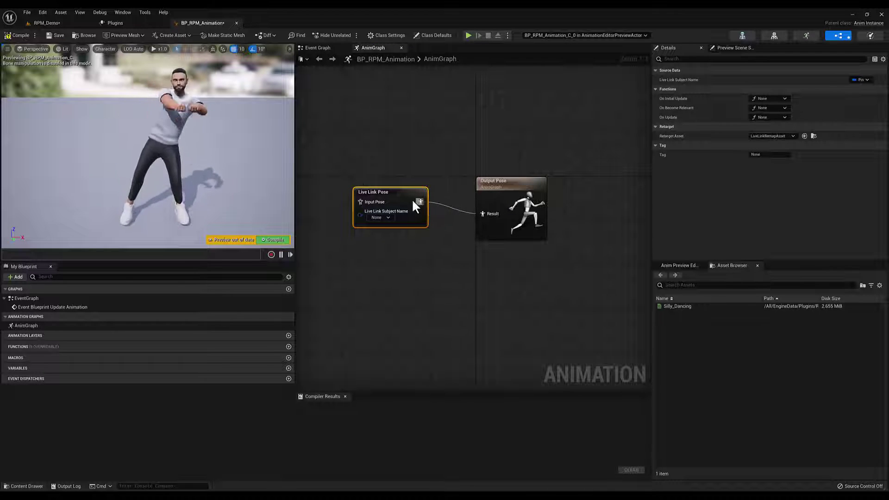
left_click_drag(405, 202, 428, 207)
- Add a second Live Link Pose node and connect its output to the first Live Link Pose node's Input Pose
right_click(346, 240)
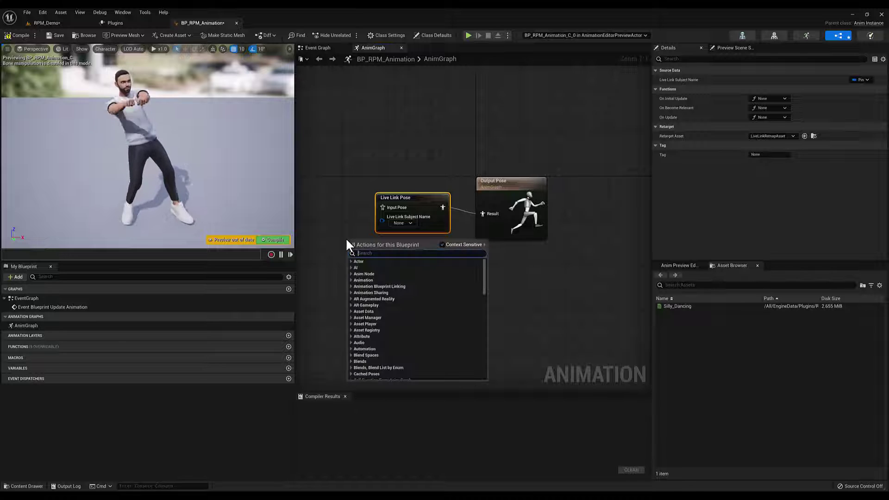
type("live link")
left_click(393, 323)
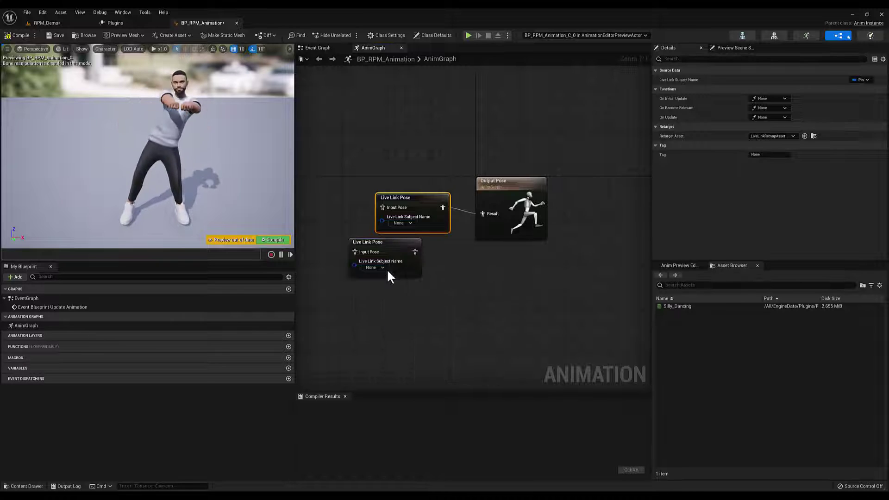
left_click_drag(368, 241, 319, 192)
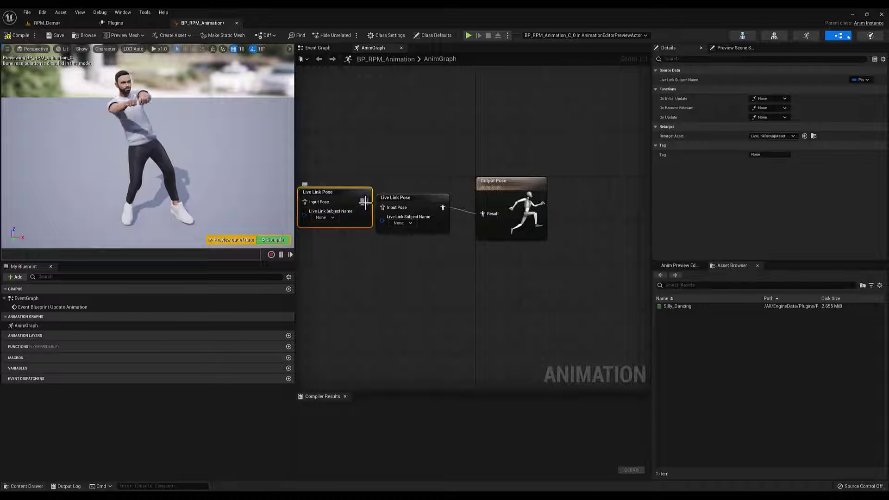
left_click(416, 206)
left_click_drag(345, 204, 338, 203)
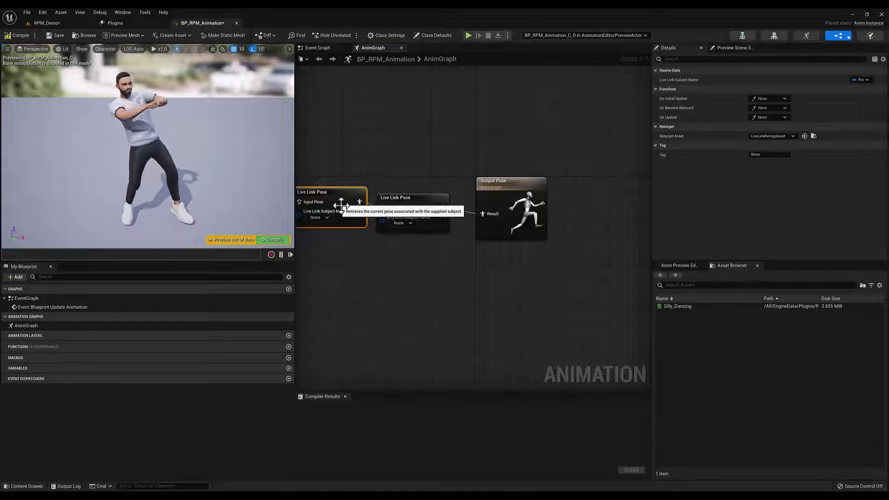
left_click(394, 266)
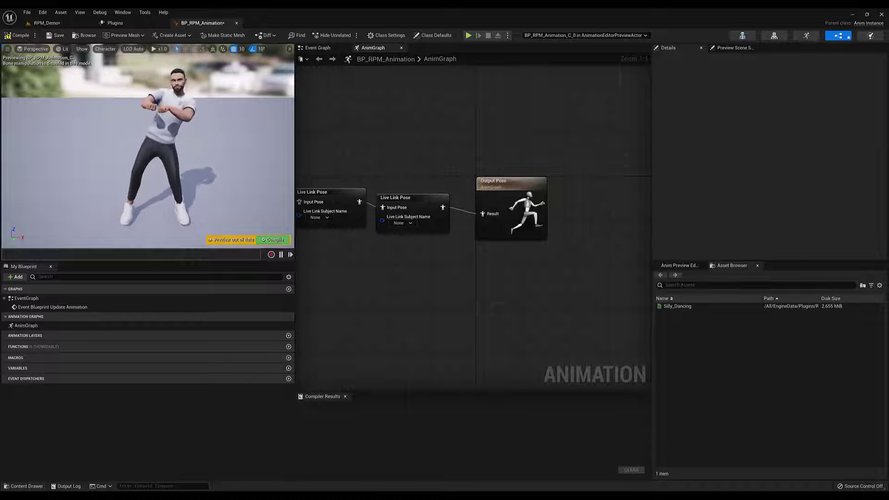
- Launch Axis Studio, open the body-fingers_fingerMotion take and set its playback to loop
key("super")
type("ax")
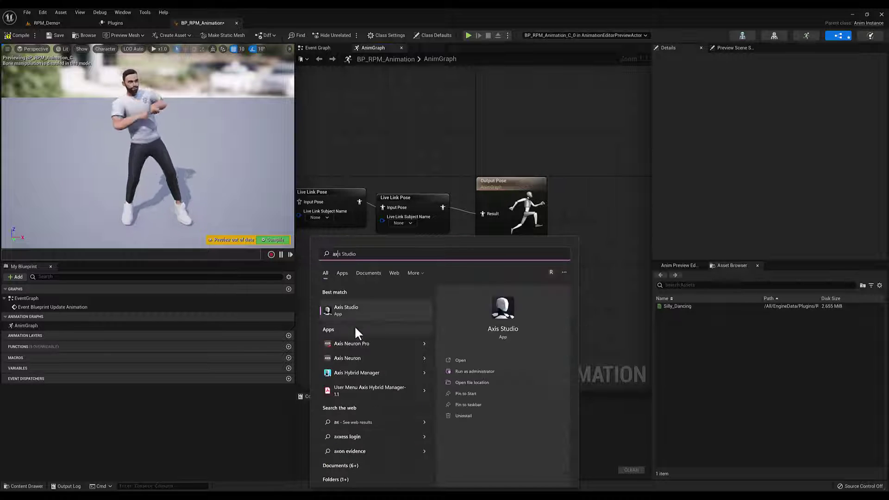
left_click(353, 315)
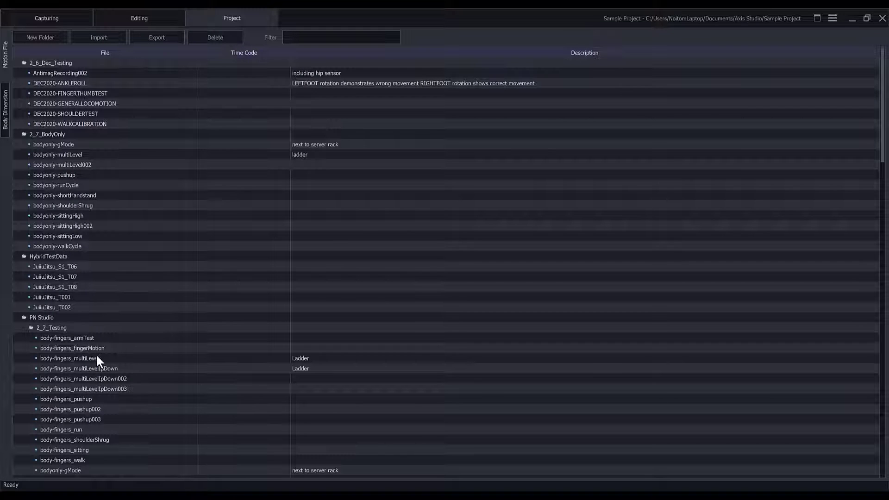
double_click(105, 349)
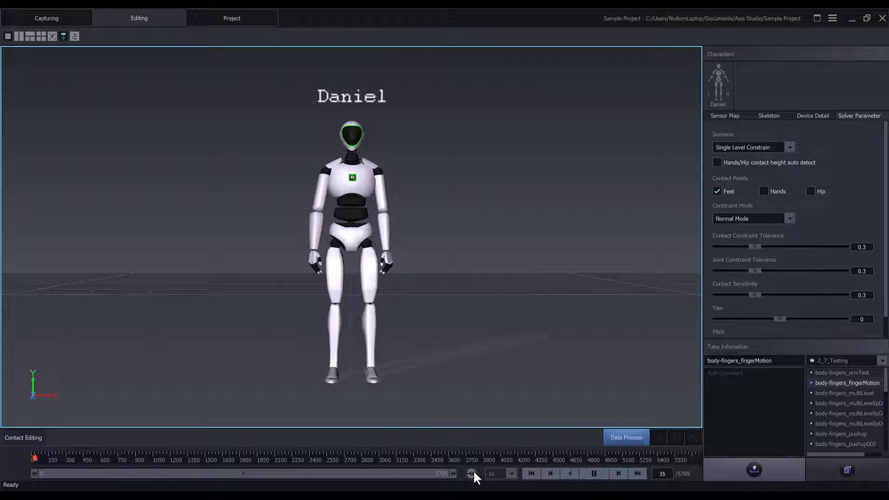
left_click(472, 472)
- Open Axis Studio's BVH Broadcasting settings and expand the skeleton choices for BVH - Edit
left_click(832, 18)
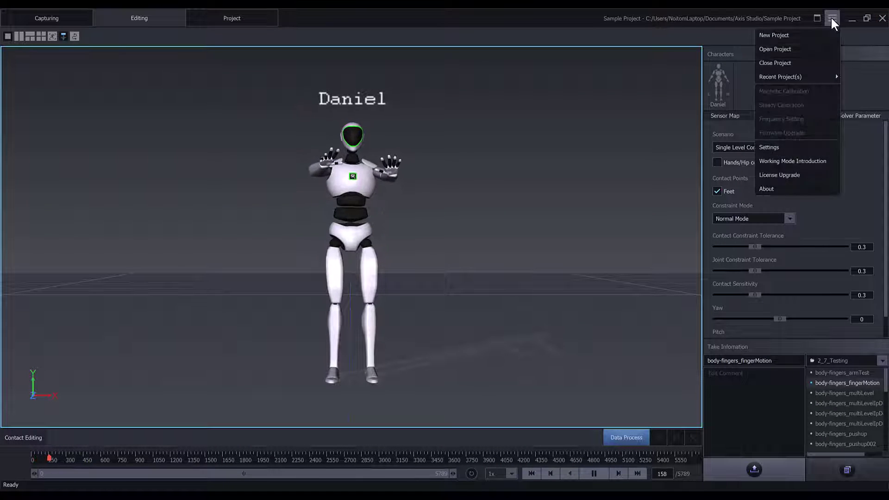
left_click(774, 142)
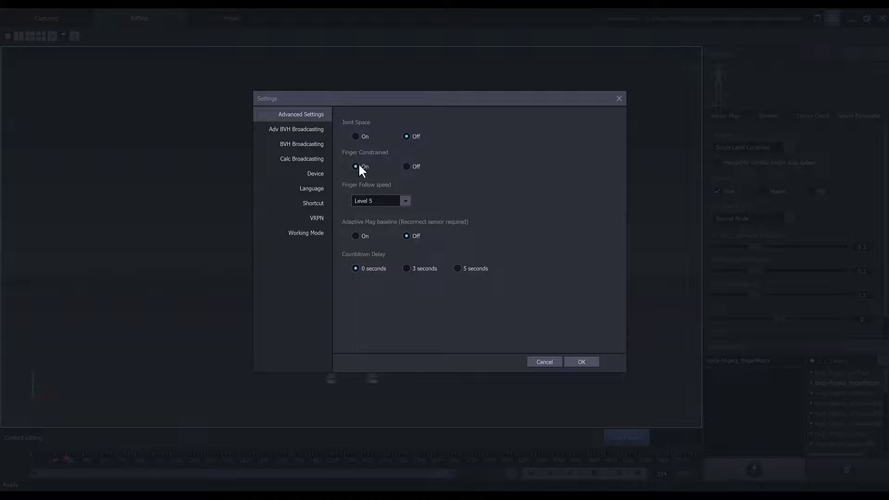
left_click(323, 147)
scroll(505, 194, "down", 3)
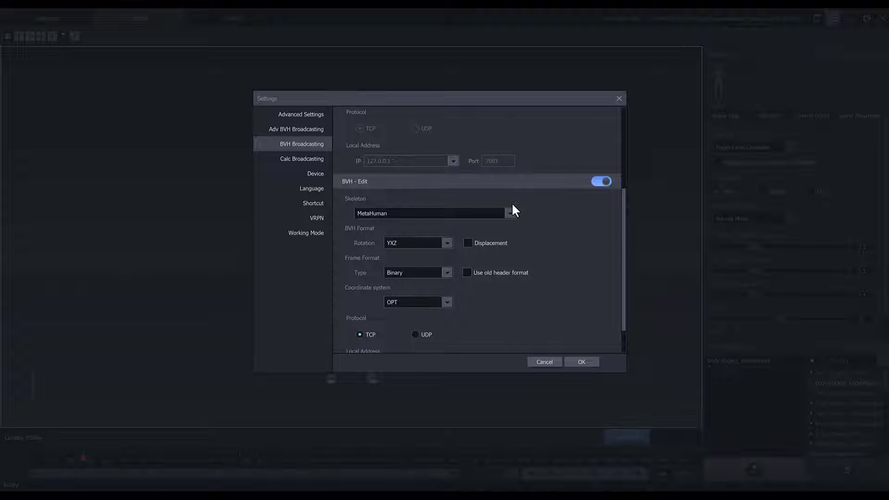
left_click(509, 212)
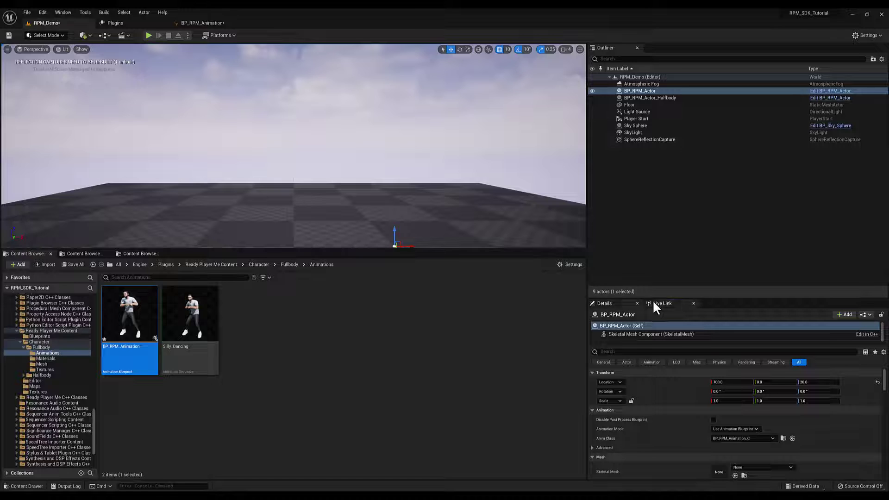
- In Unreal's Live Link, add an Axis Neuron Live source using TCP at 127.0.0.1:7003 instead of UDP
left_click(656, 303)
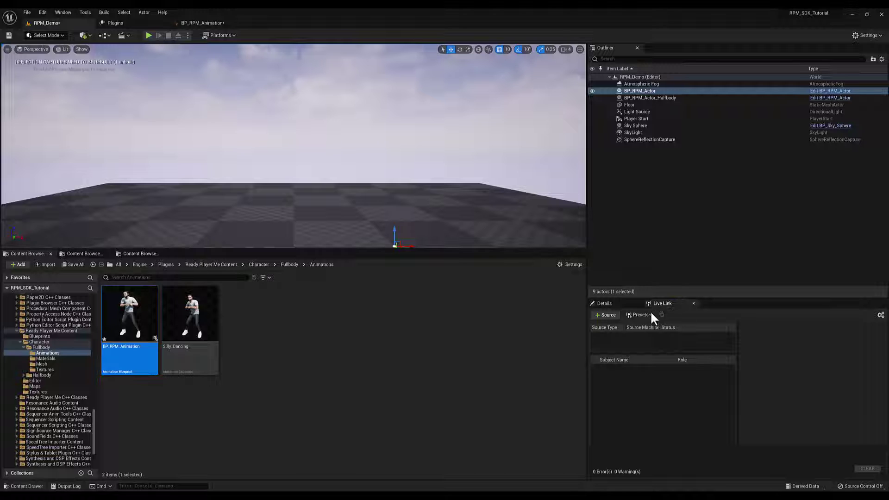
left_click(610, 315)
mouse_move(622, 334)
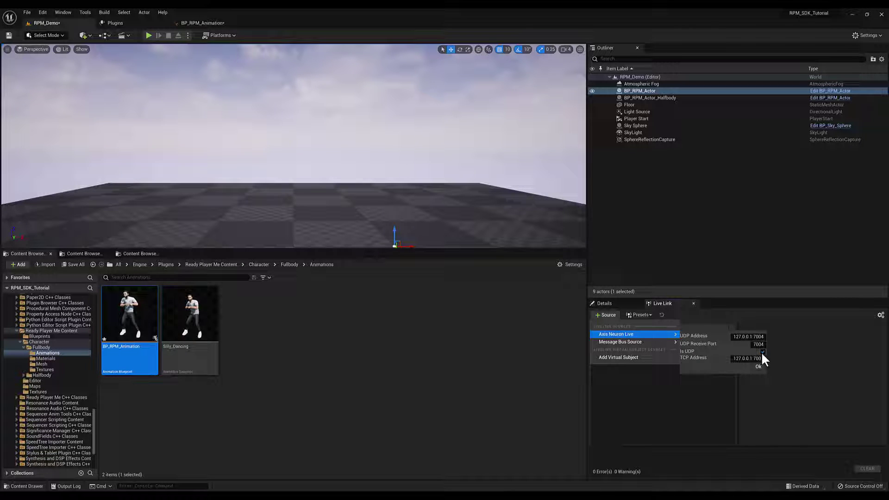
left_click(758, 366)
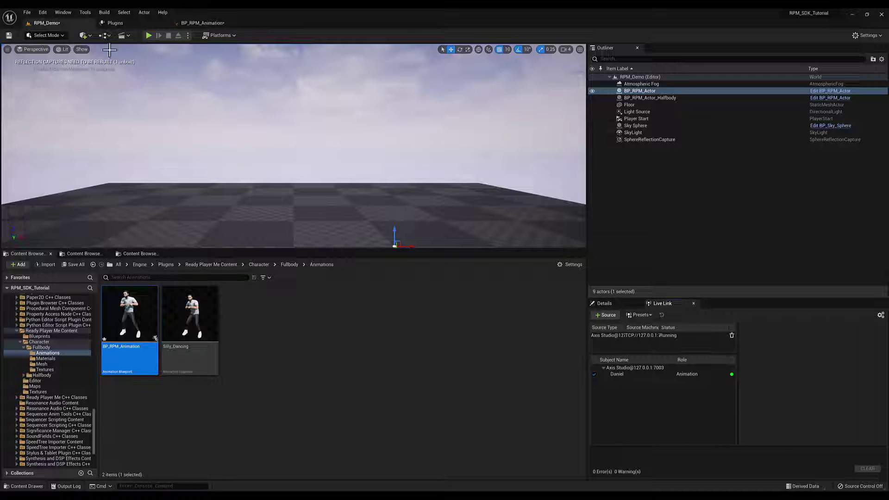
- Check where Live Link is listed among the Virtual Production windows
left_click(62, 13)
mouse_move(105, 59)
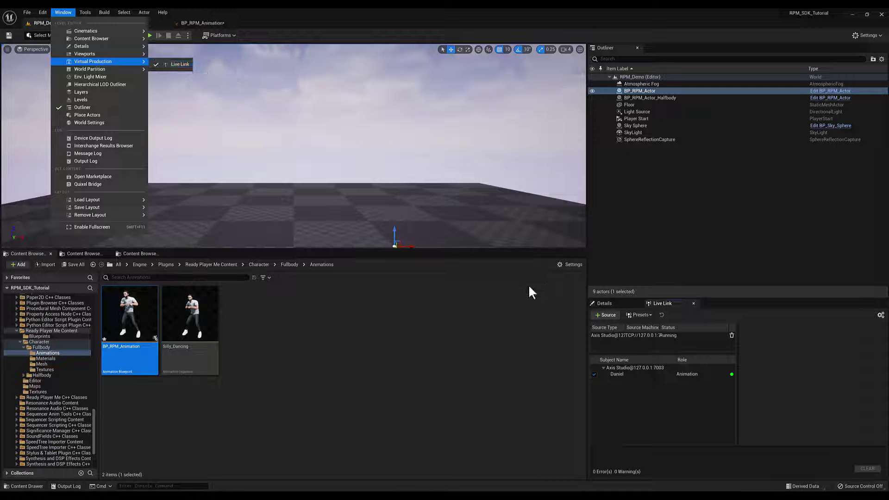
left_click(542, 351)
- In BP_RPM_Animation, assign the Axis Studio subject and PNS_LiveLink_RemapAsset to the Live Link Pose node feeding Output Pose, and compile
left_click(193, 22)
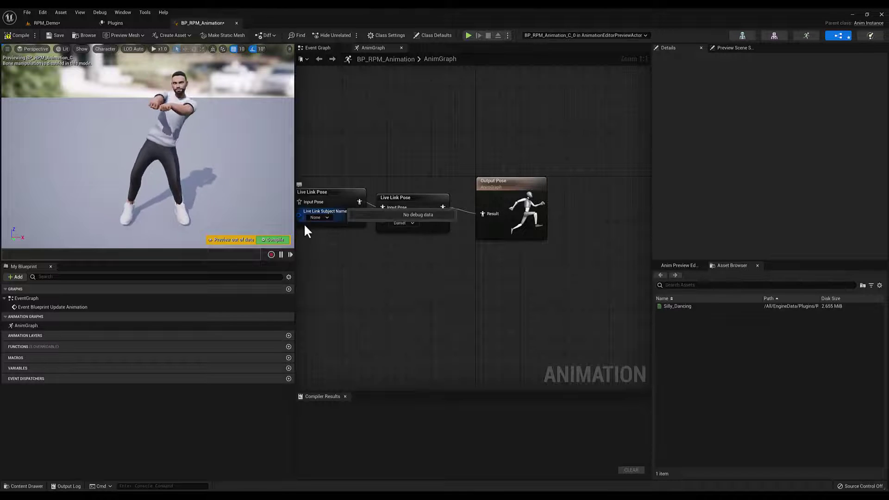
left_click(420, 209)
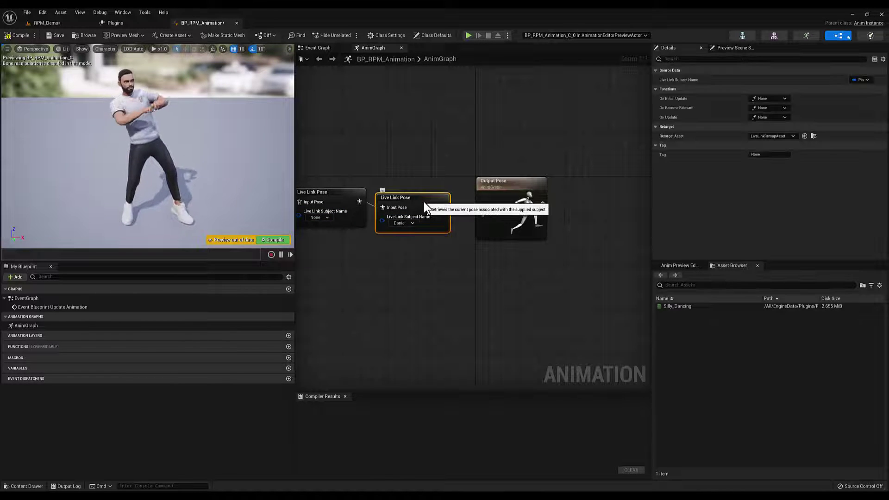
left_click(772, 136)
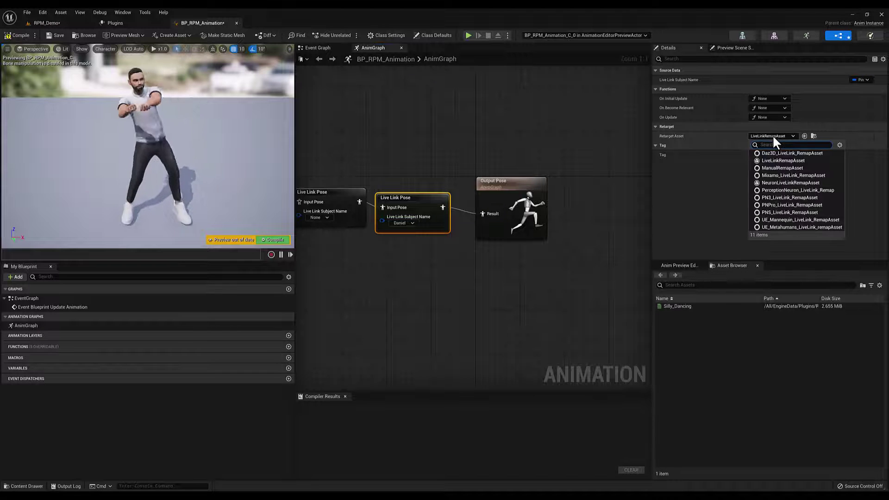
left_click(789, 213)
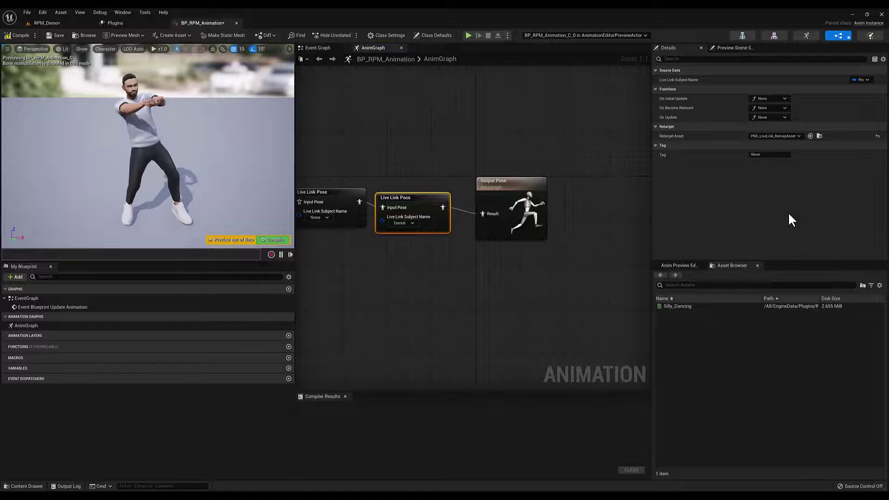
left_click(286, 240)
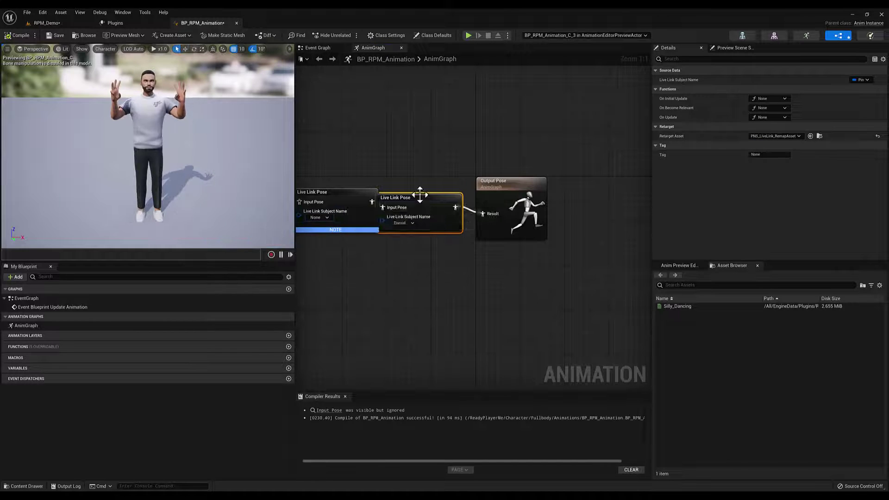
- Space out the Live Link Pose nodes, set the first node's subject to iPhone and compile the blueprint
right_click_drag(388, 148, 448, 148)
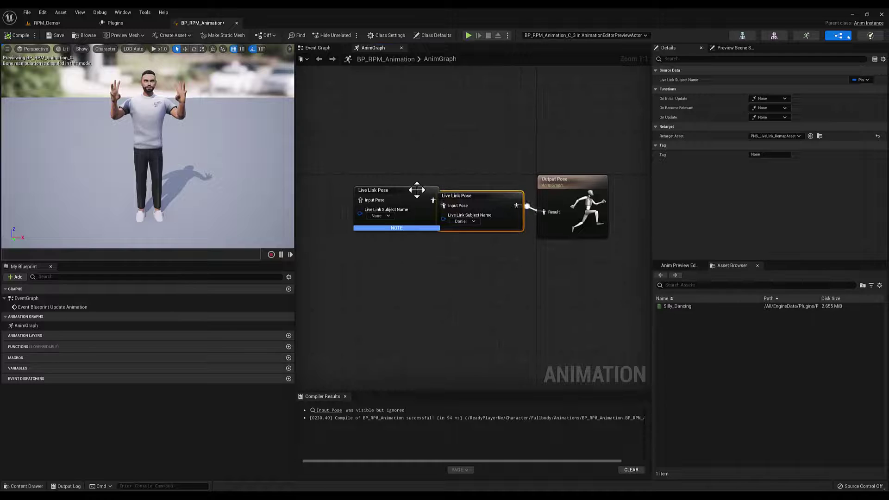
left_click_drag(418, 191, 390, 189)
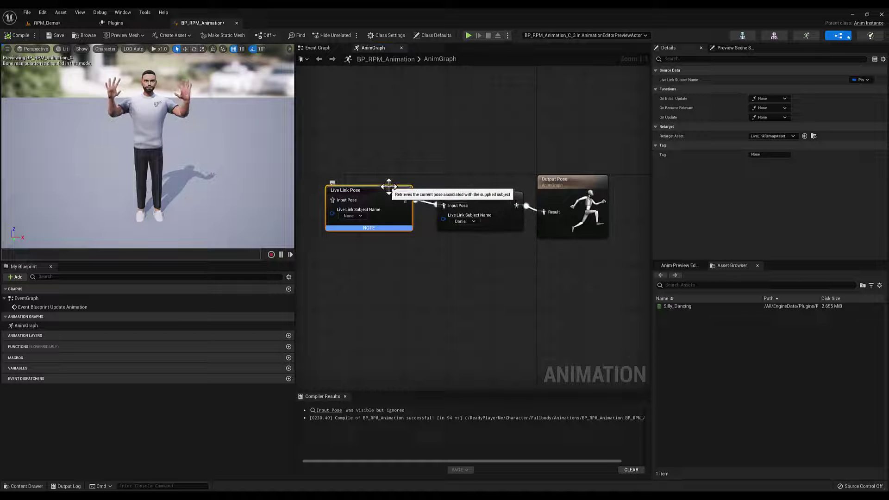
left_click(360, 216)
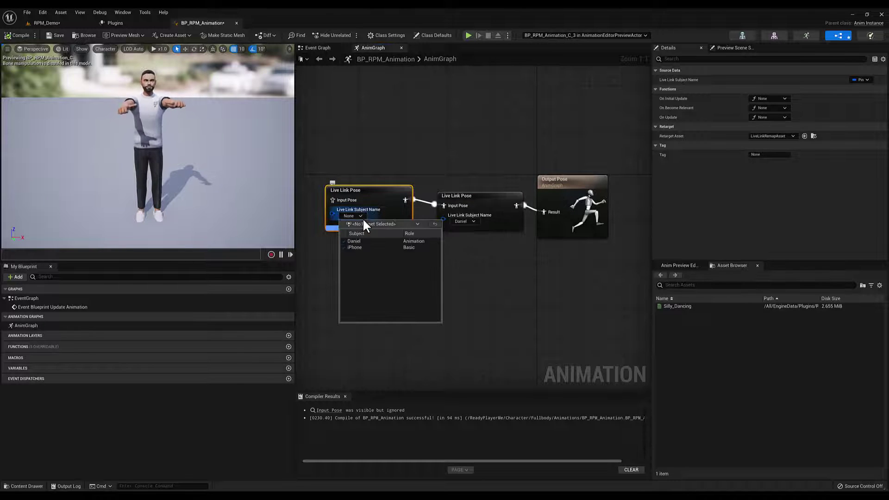
left_click(366, 247)
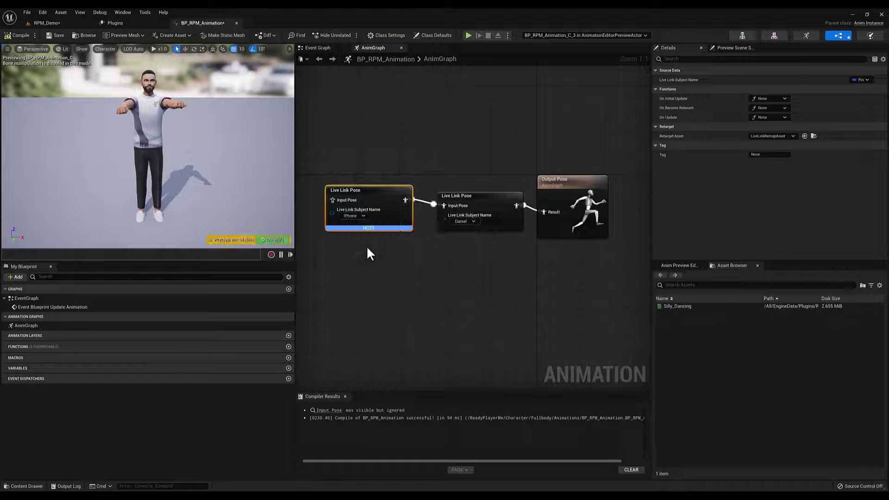
left_click(279, 239)
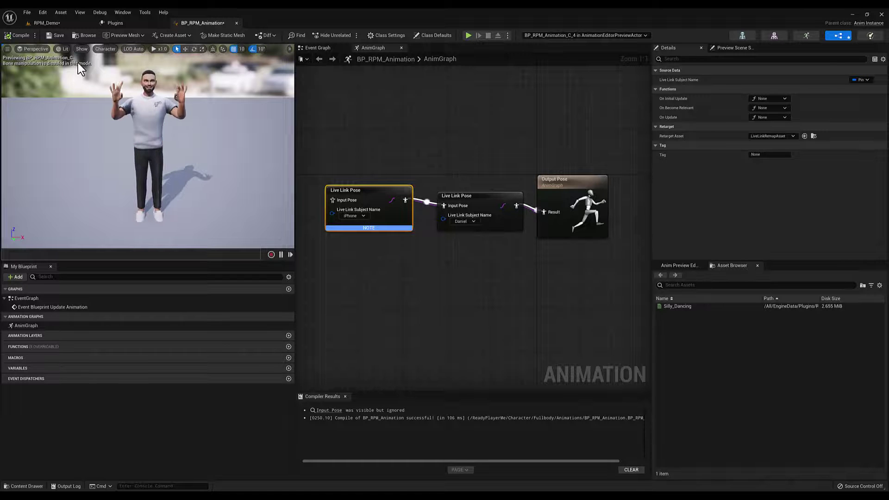
- Play the RPM_Demo level in the editor to test the live-driven avatar
left_click(42, 25)
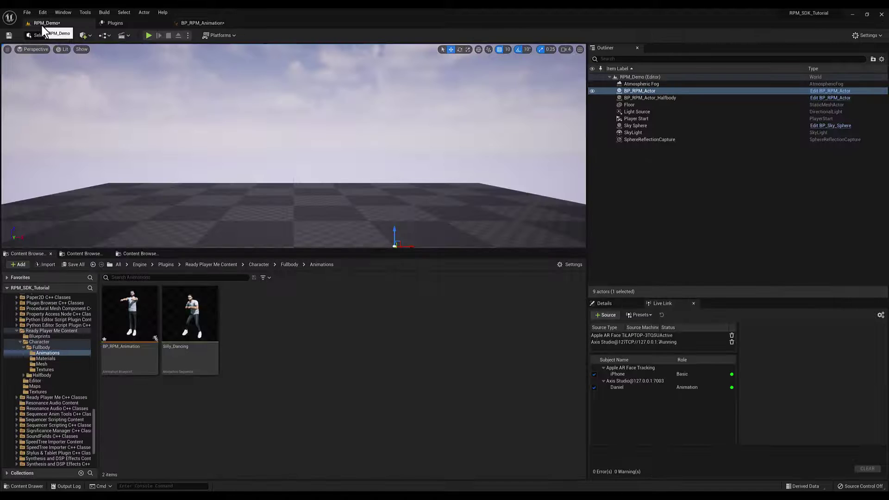
left_click(149, 35)
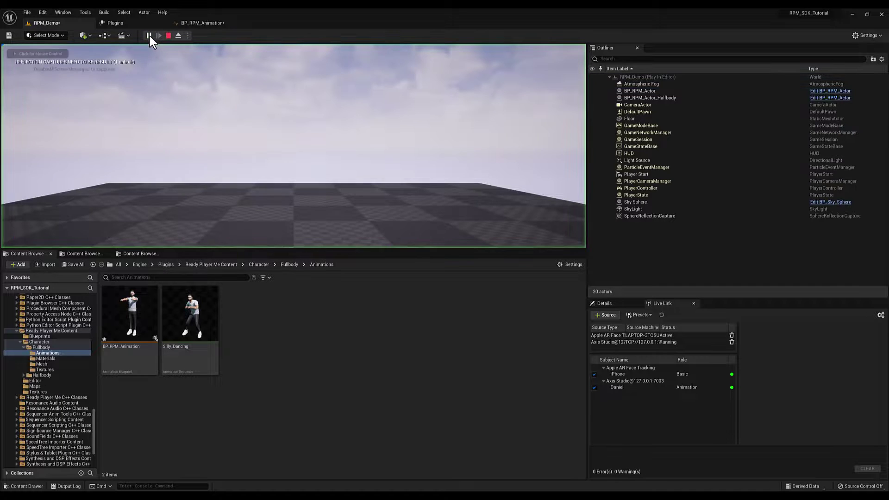
left_click(514, 132)
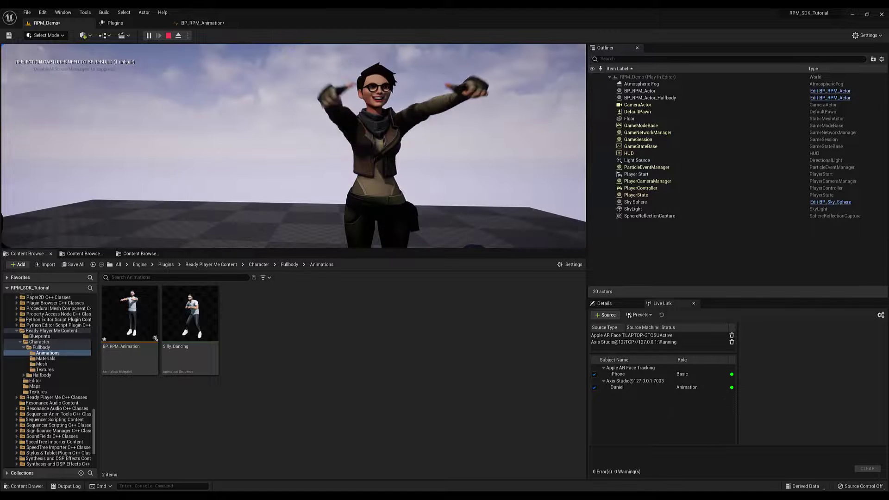